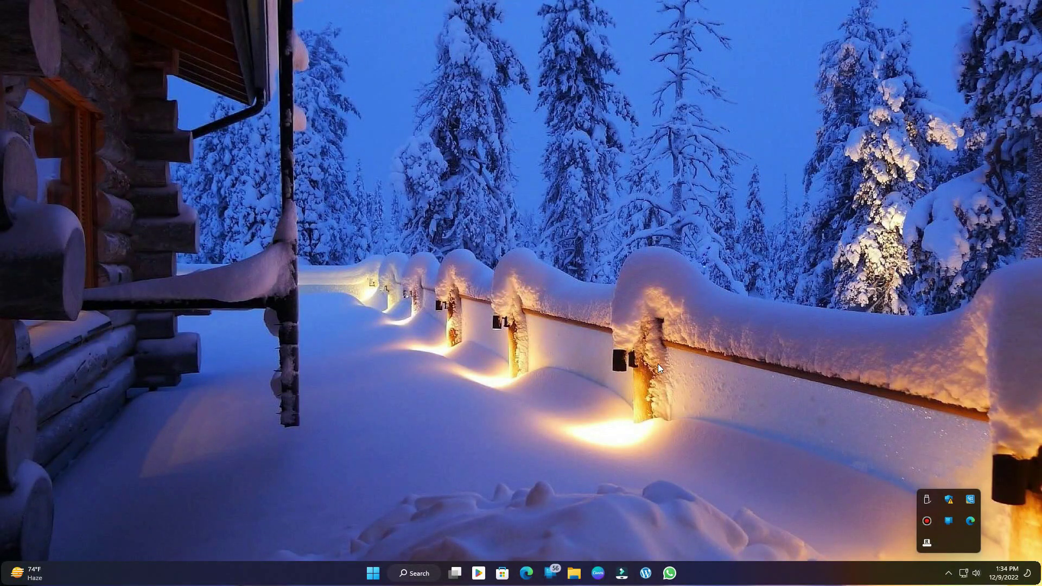
pyautogui.click(664, 361)
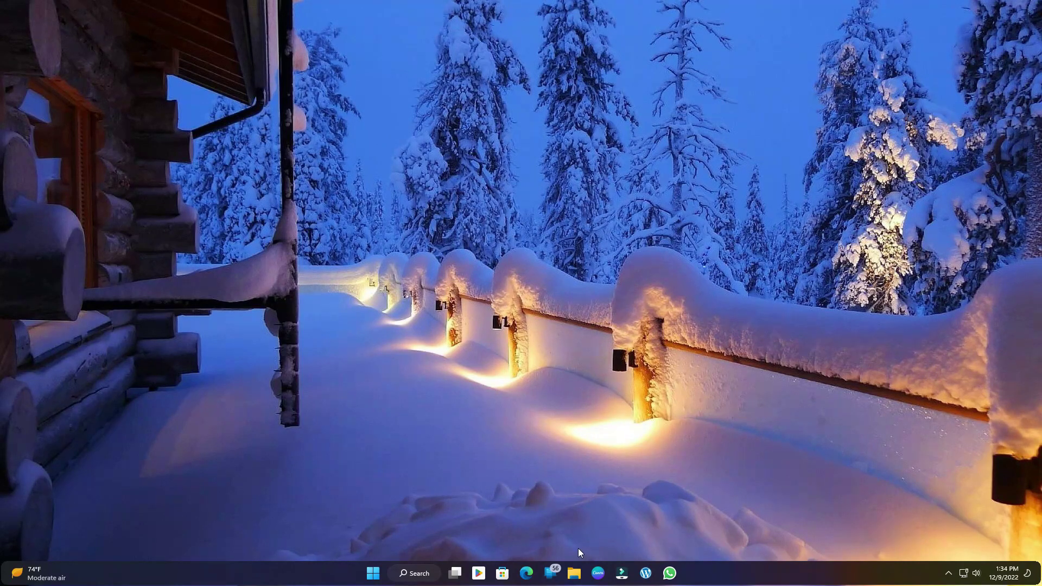
pyautogui.click(525, 573)
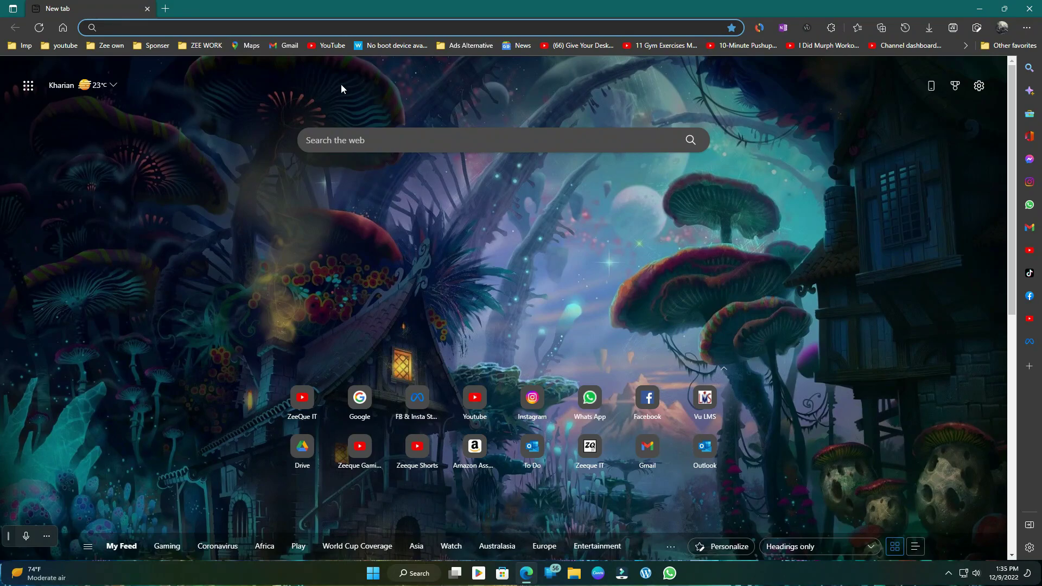
pyautogui.click(255, 28)
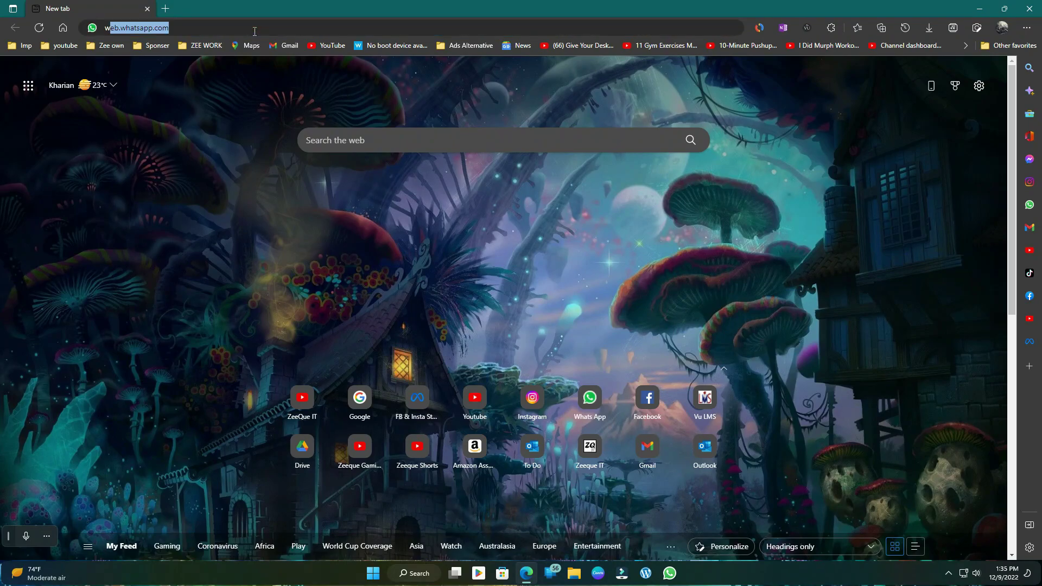
pyautogui.write('www.')
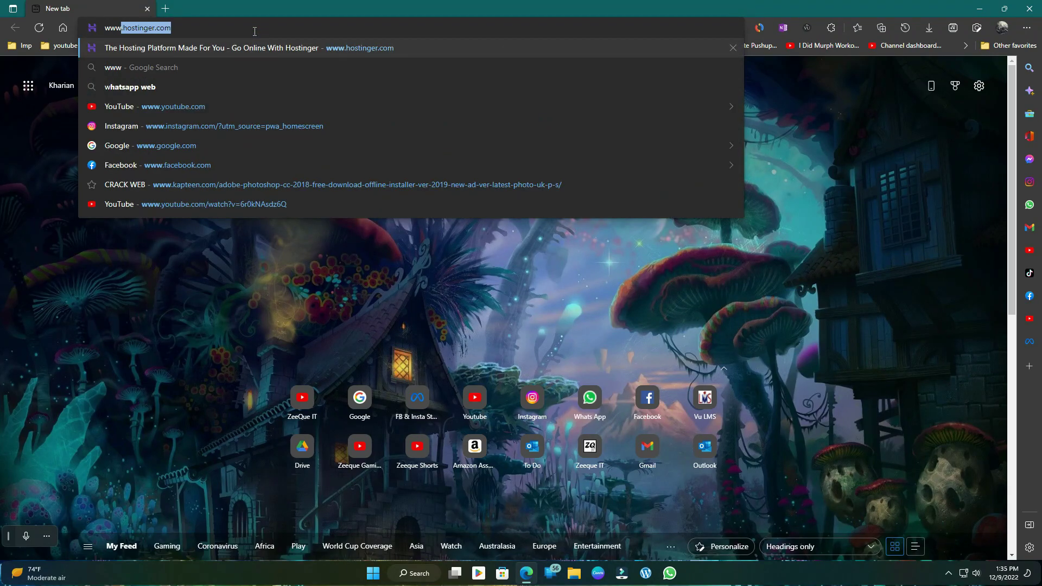
pyautogui.write('r')
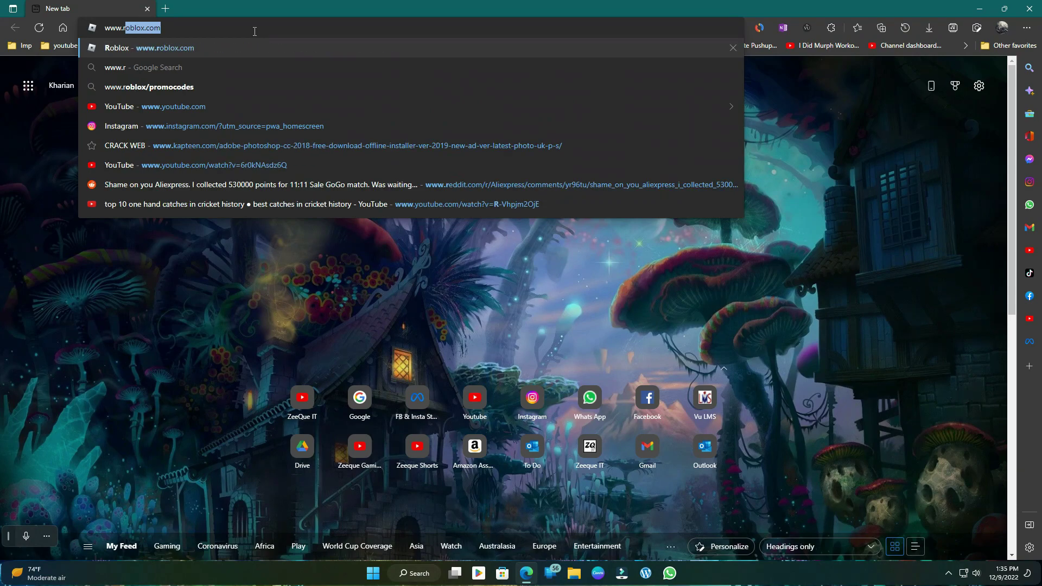
pyautogui.write('oblox.')
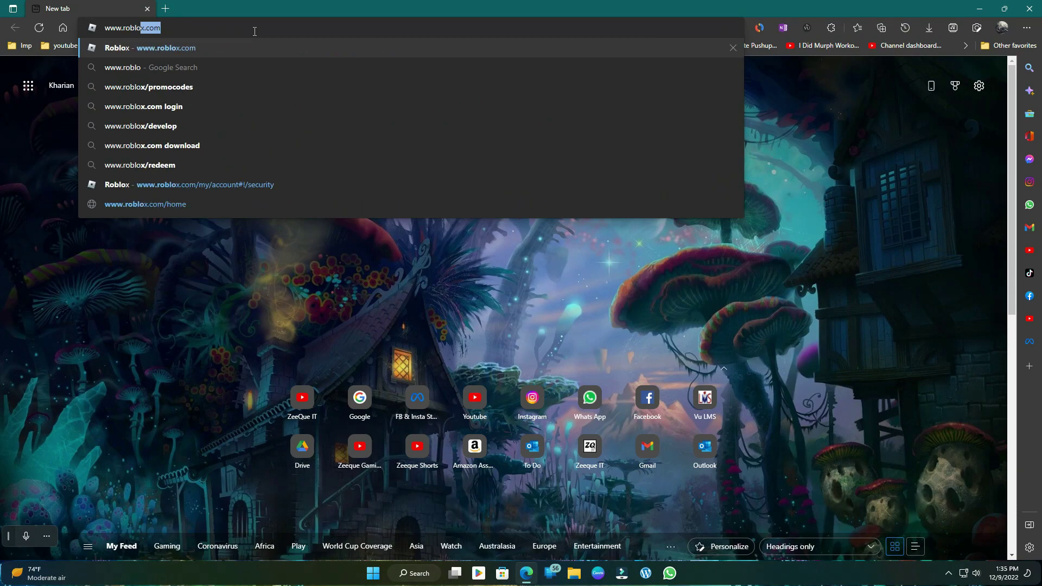
pyautogui.write('com')
pyautogui.press('Return')
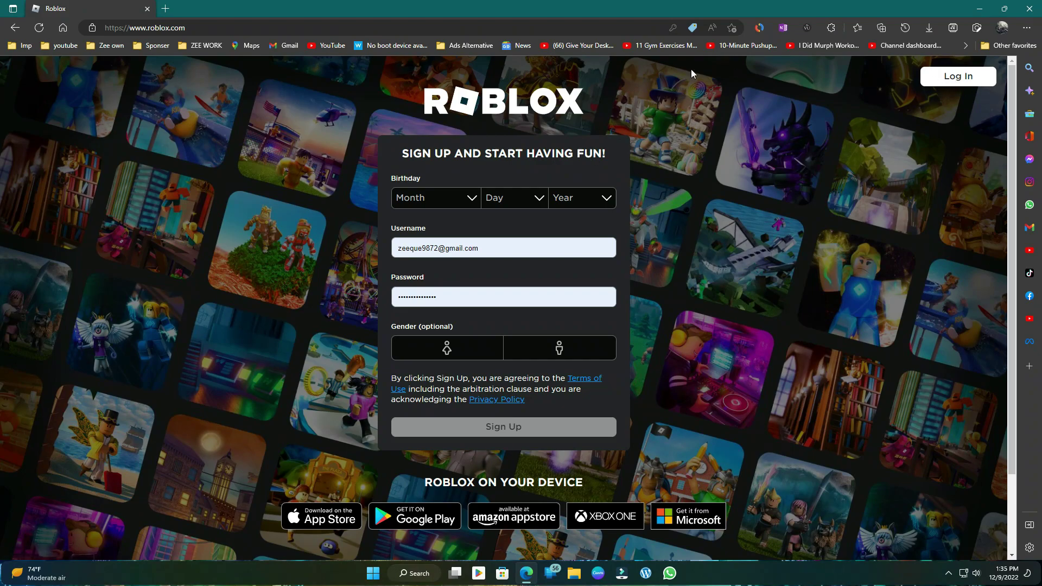
# Step: Set the birthday's month, day and year in the Roblox sign-up form
pyautogui.click(447, 204)
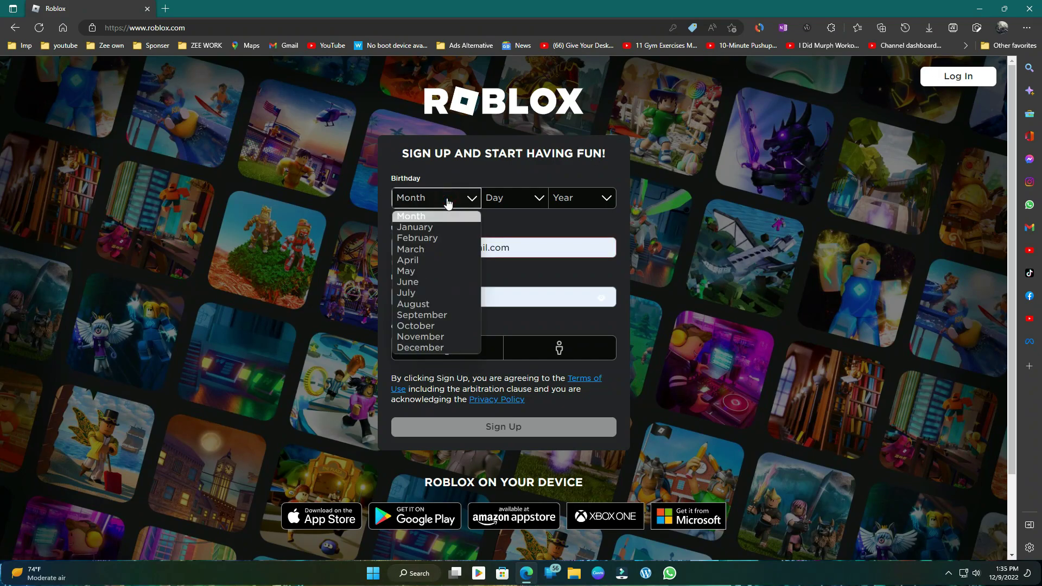
pyautogui.click(432, 271)
pyautogui.click(500, 206)
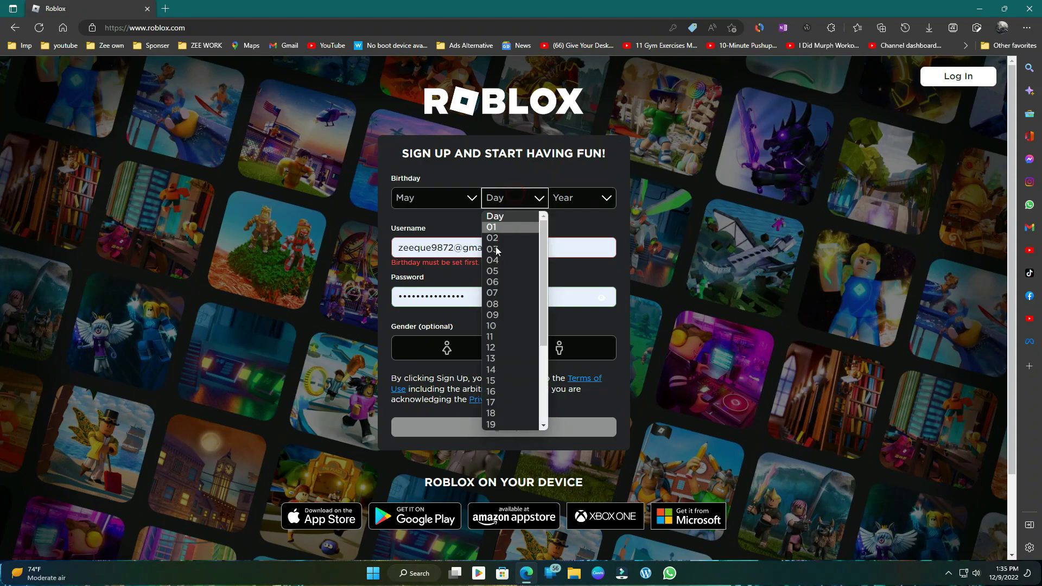
pyautogui.click(503, 276)
pyautogui.click(606, 197)
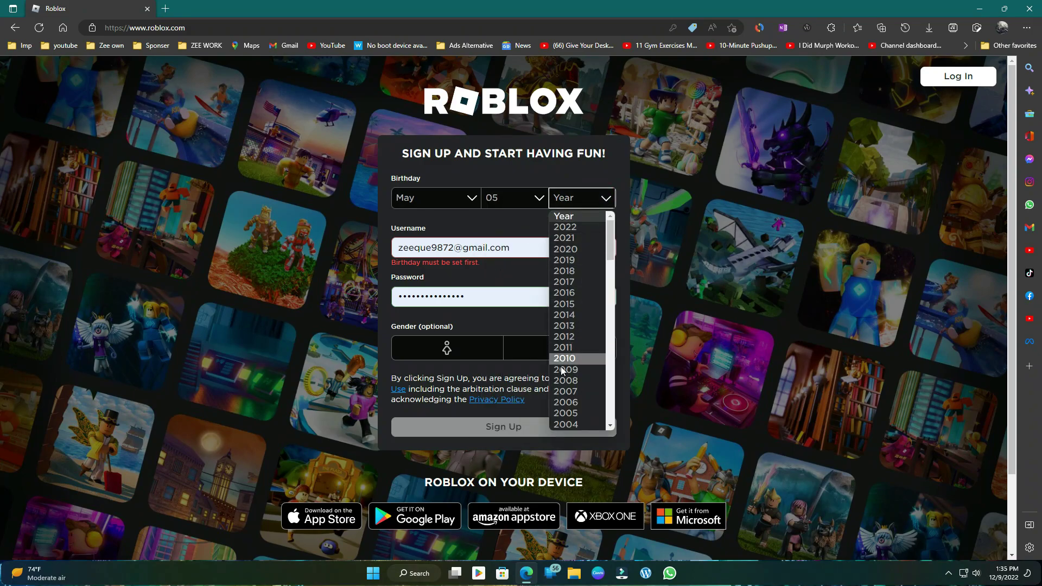
pyautogui.scroll(-2, 590, 378)
pyautogui.scroll(-2, 589, 380)
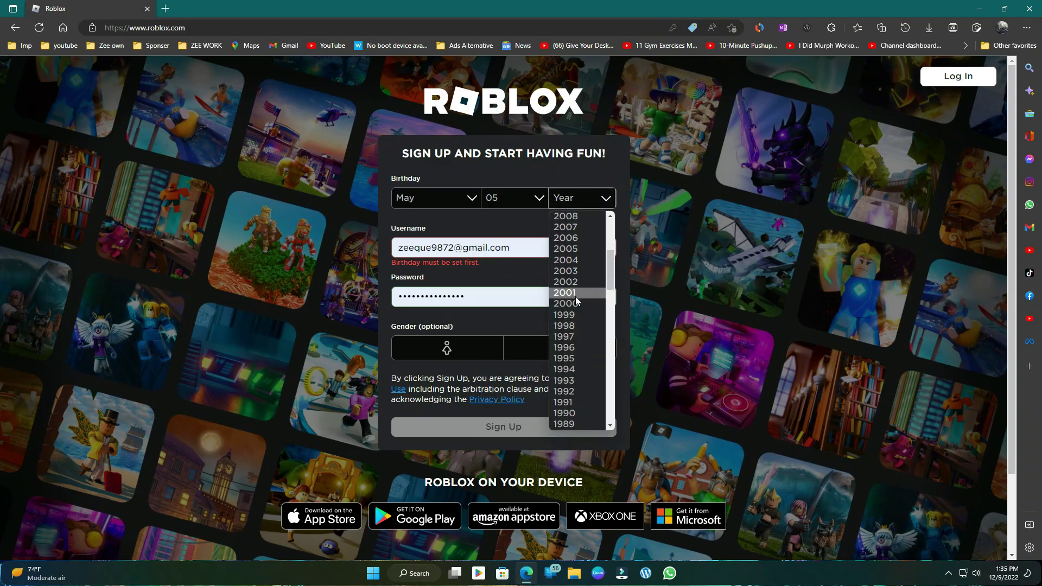
pyautogui.click(564, 315)
# Step: Replace the prefilled e-mail address in the sign-up form's Username field with a new username
pyautogui.click(416, 251)
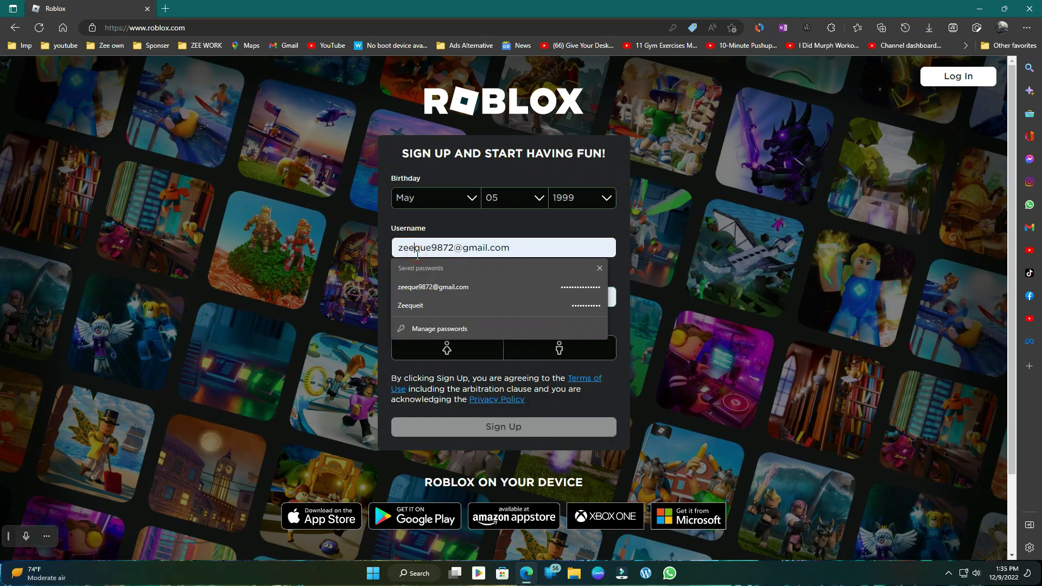
pyautogui.tripleClick(529, 246)
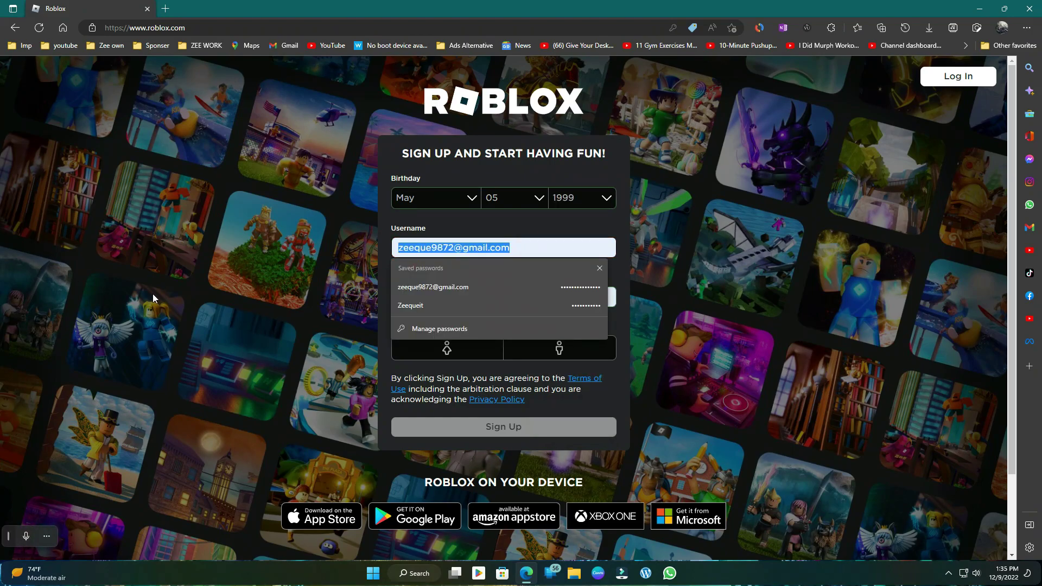
pyautogui.write('Zeeque')
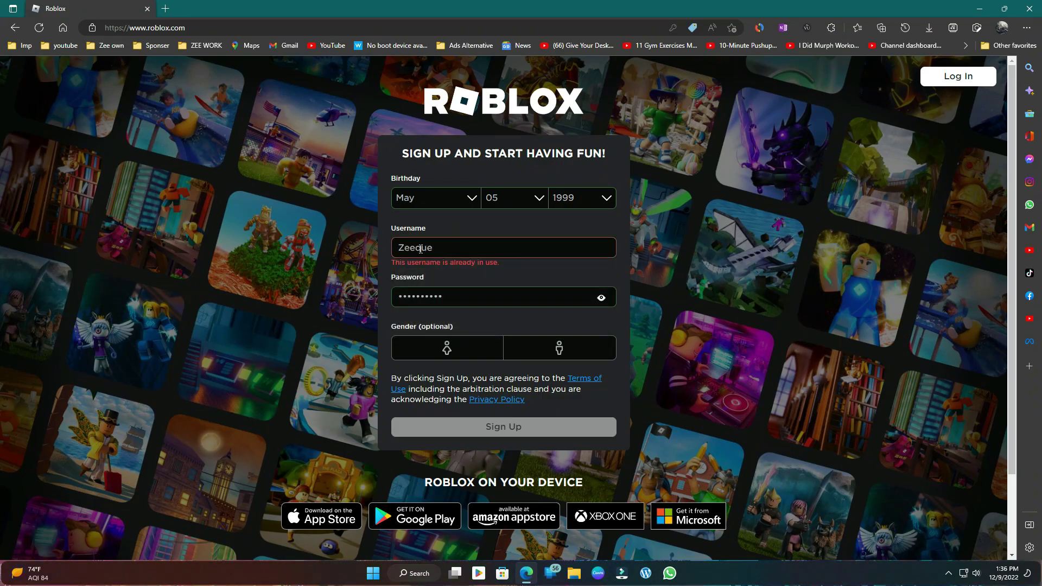
pyautogui.moveTo(392, 263); pyautogui.dragTo(503, 270)
# Step: Make the sign-up username unique by ending it with extra digits
pyautogui.click(417, 250)
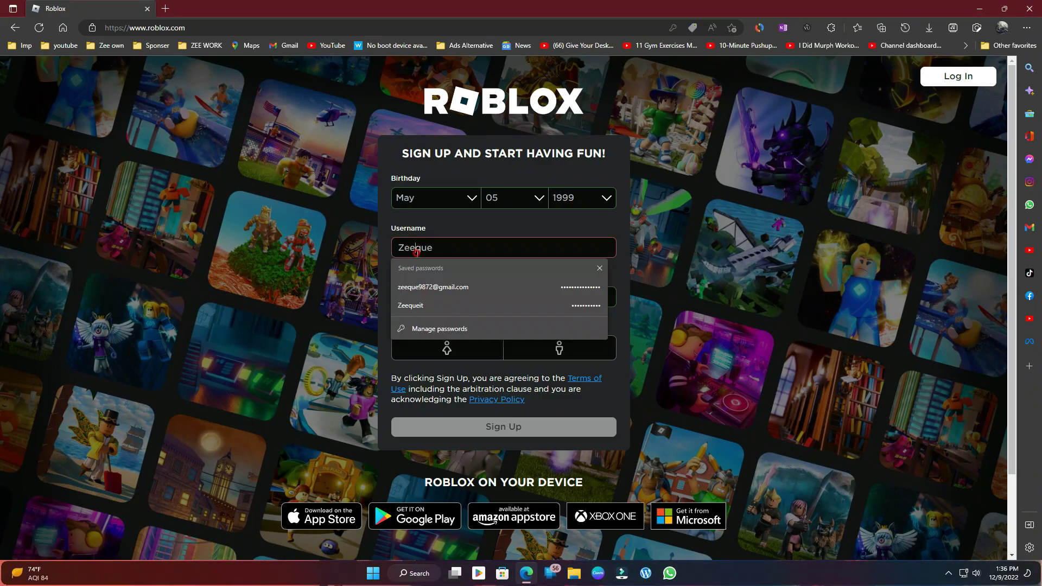
pyautogui.write('.')
pyautogui.press('BackSpace')
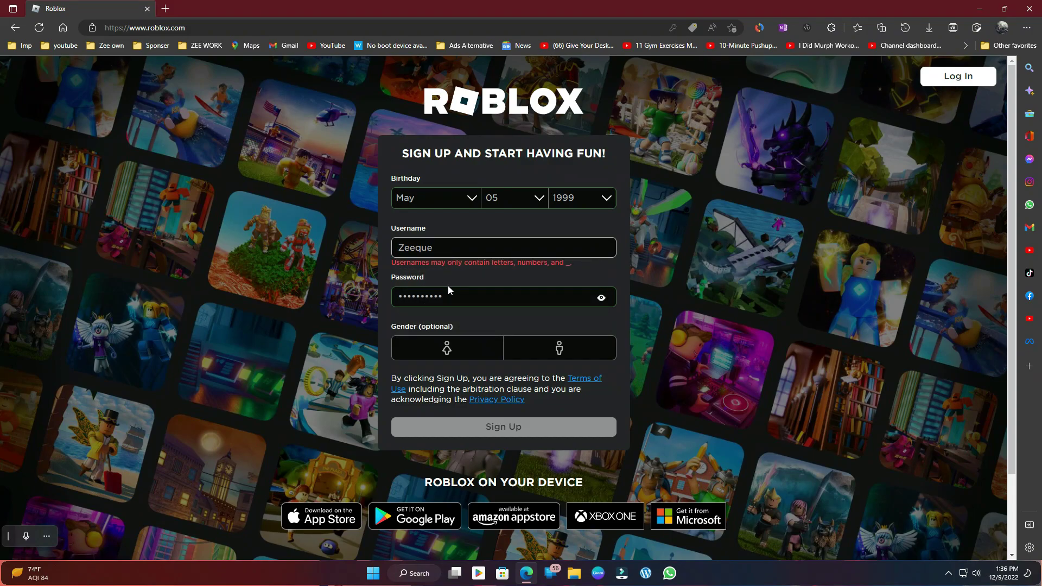
pyautogui.press('End')
pyautogui.write('1')
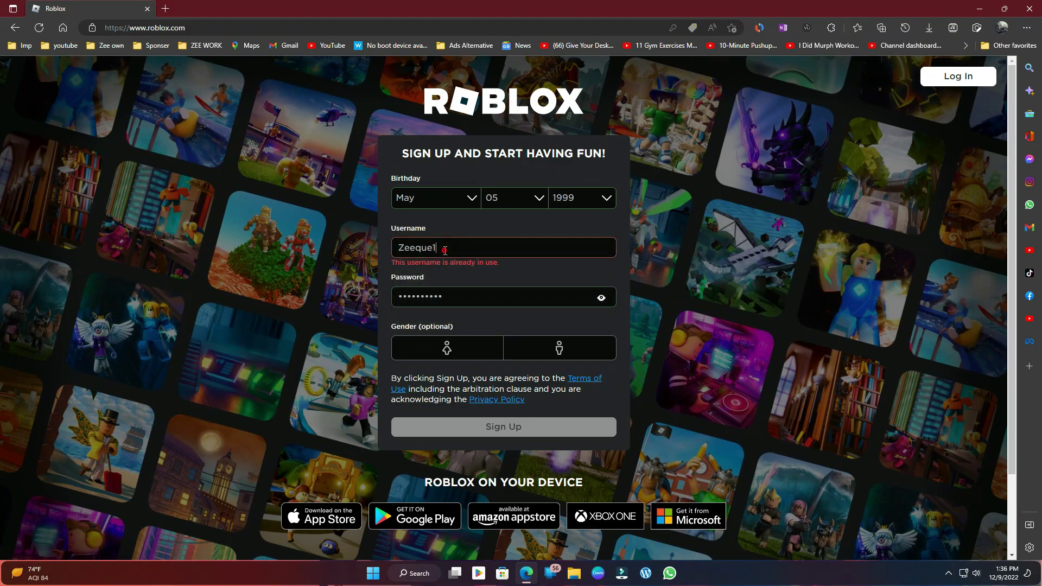
pyautogui.click(445, 250)
pyautogui.write('9872')
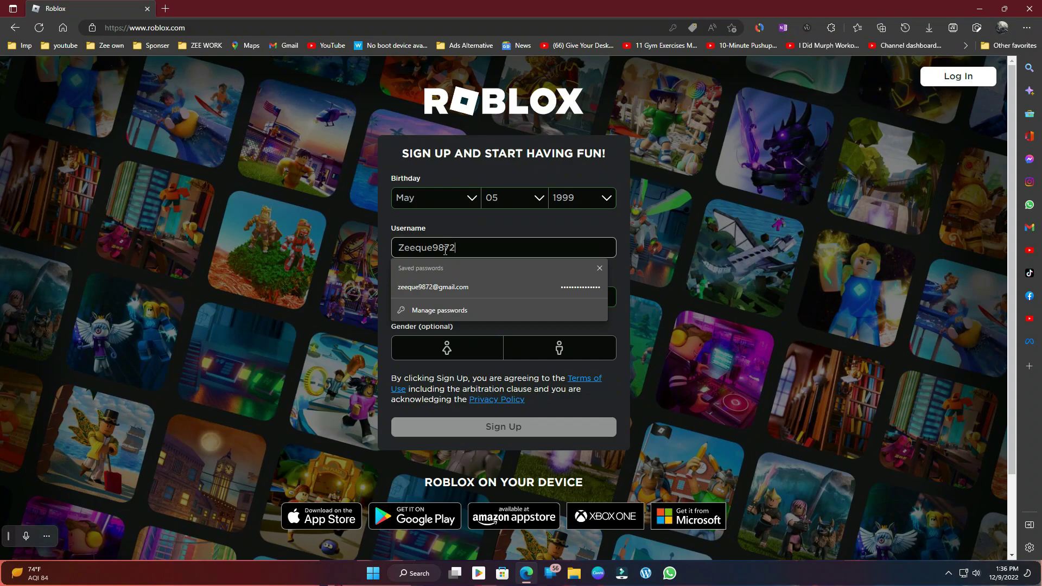
pyautogui.click(479, 222)
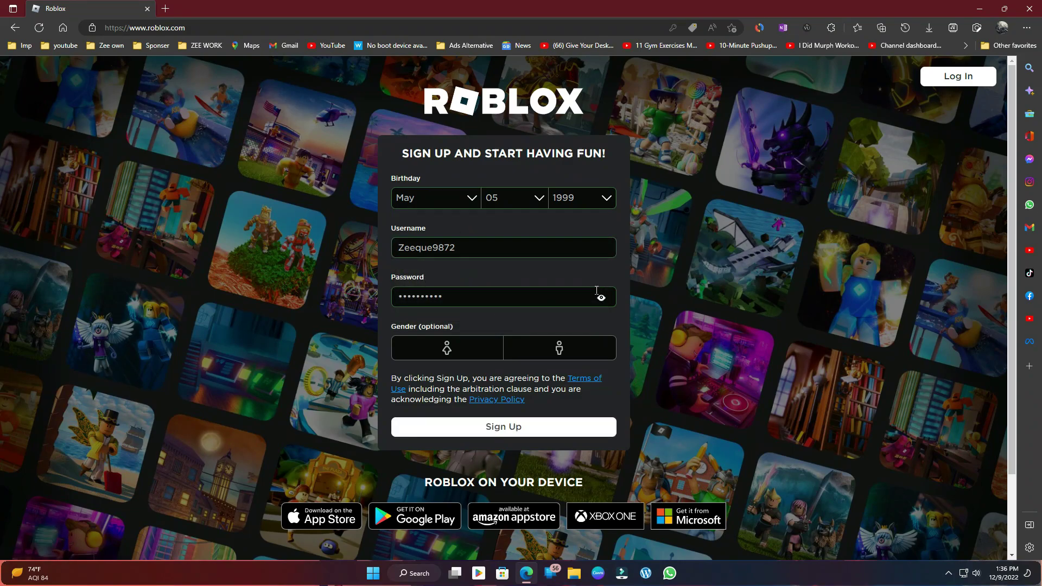
# Step: Choose the male gender option and submit the sign-up form, dismissing the saved-password notice
pyautogui.doubleClick(453, 295)
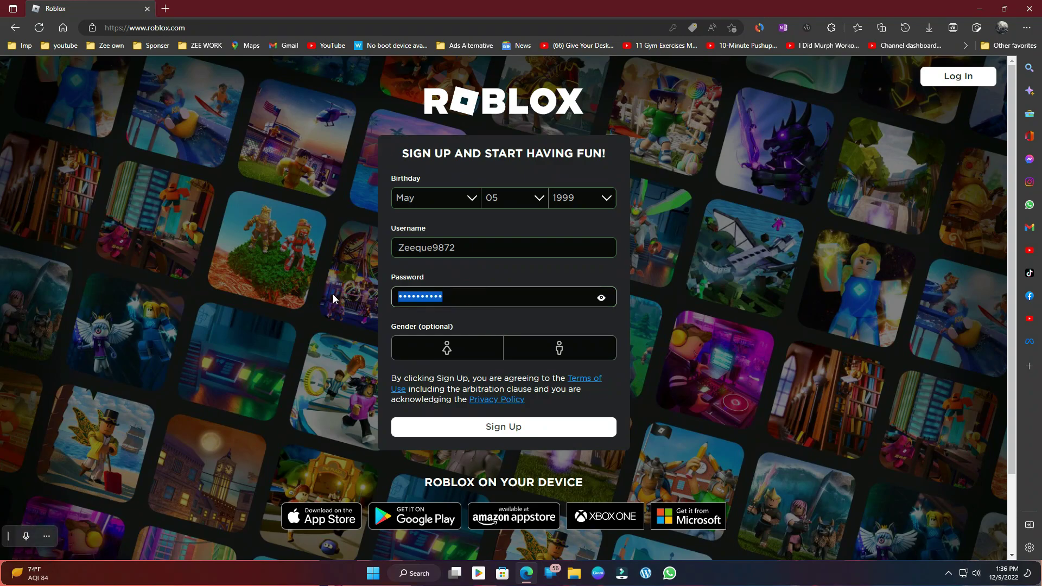
pyautogui.click(513, 277)
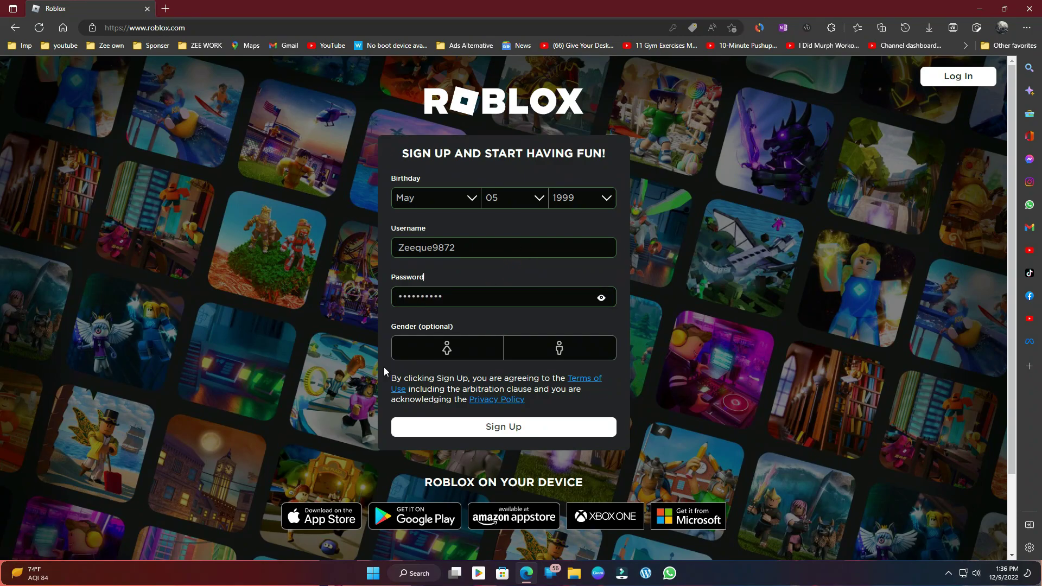
pyautogui.click(559, 350)
pyautogui.click(516, 432)
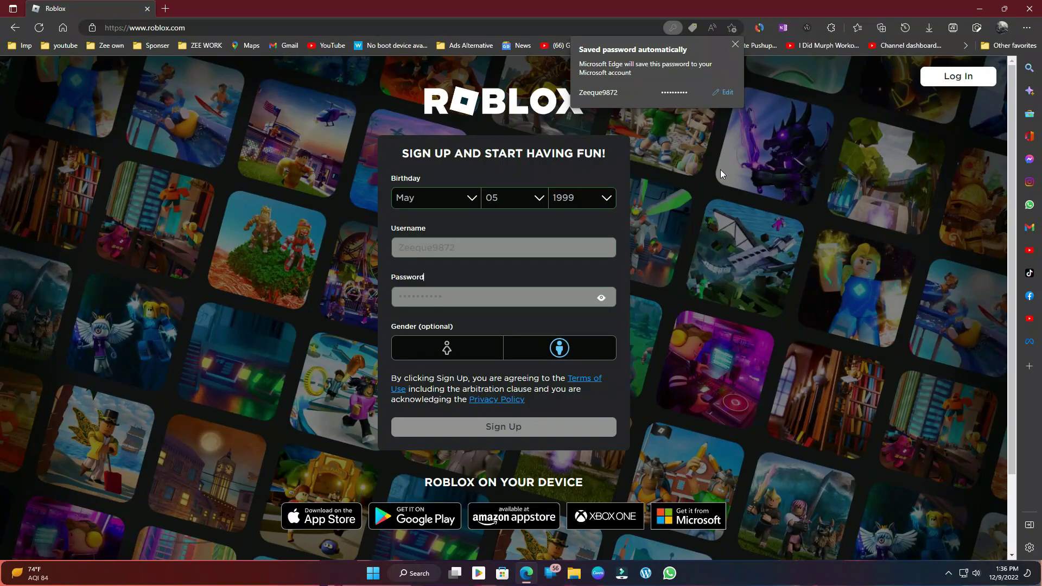
pyautogui.click(733, 45)
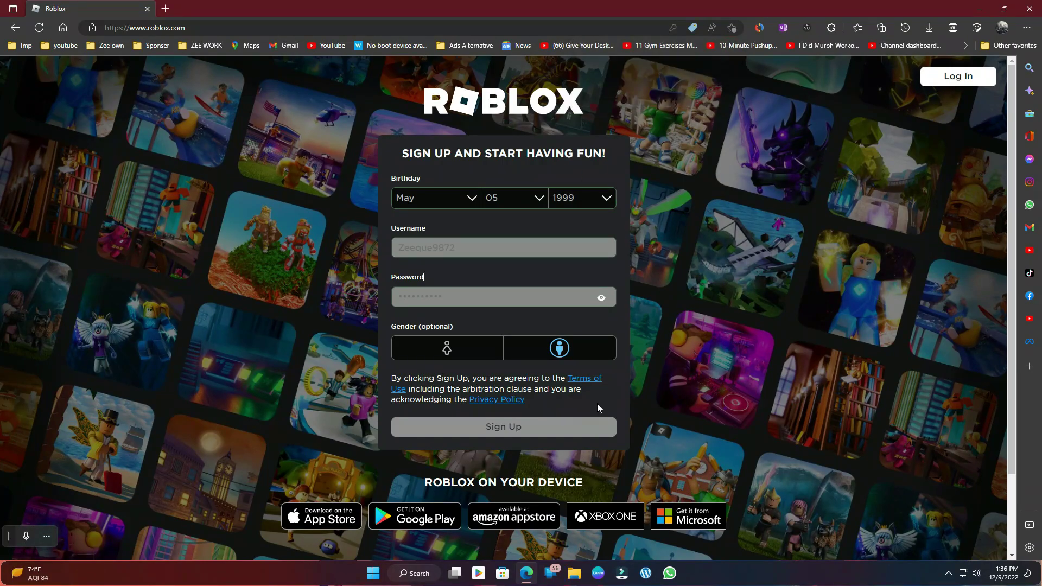
# Step: Browse the Roblox home page and open the Combat Warriors game from the Fighting & Battle section
pyautogui.scroll(-3, 500, 419)
pyautogui.scroll(3, 501, 419)
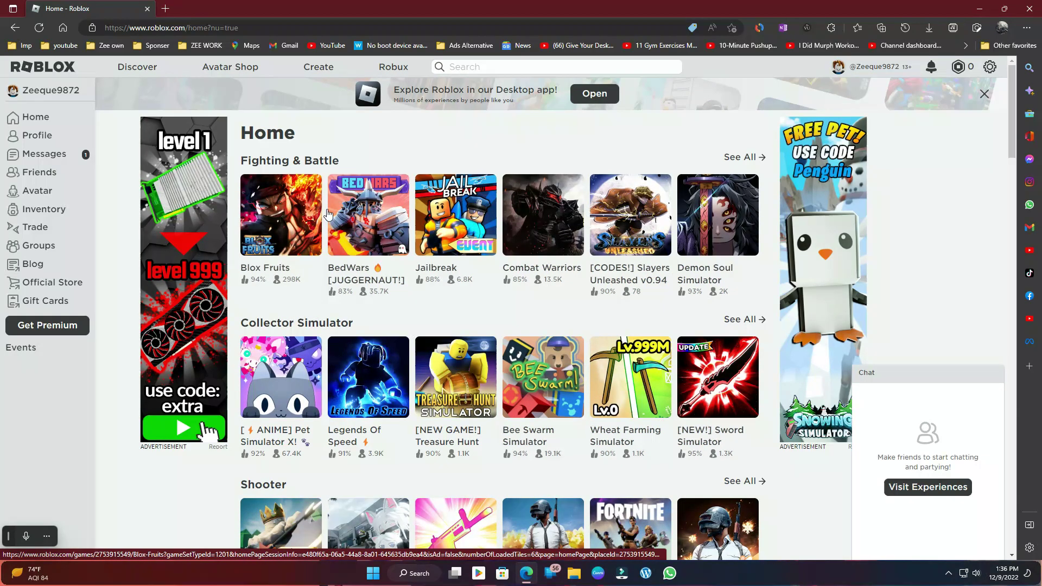
pyautogui.scroll(-2, 327, 214)
pyautogui.scroll(2, 522, 305)
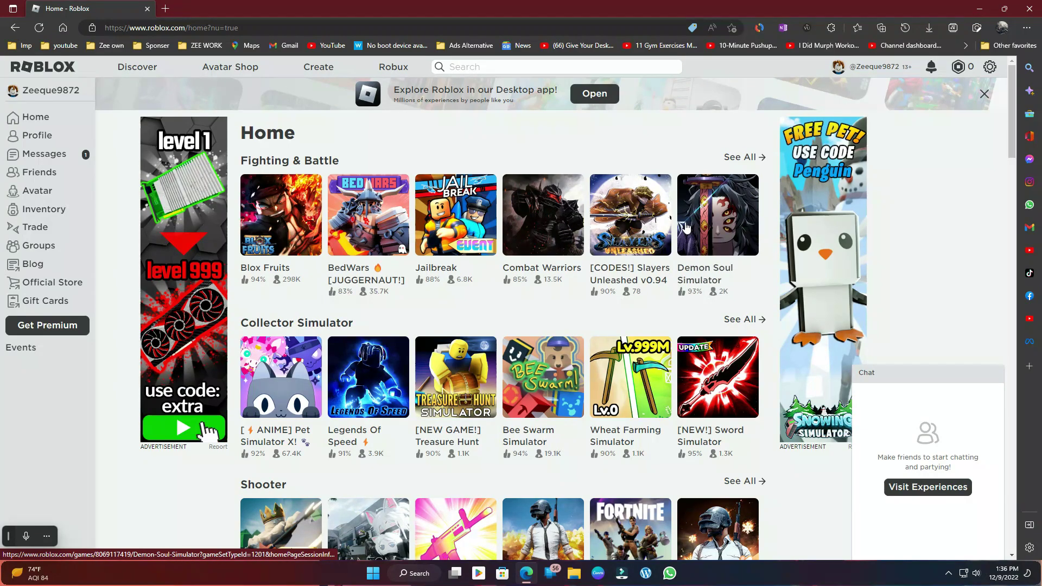
pyautogui.click(369, 228)
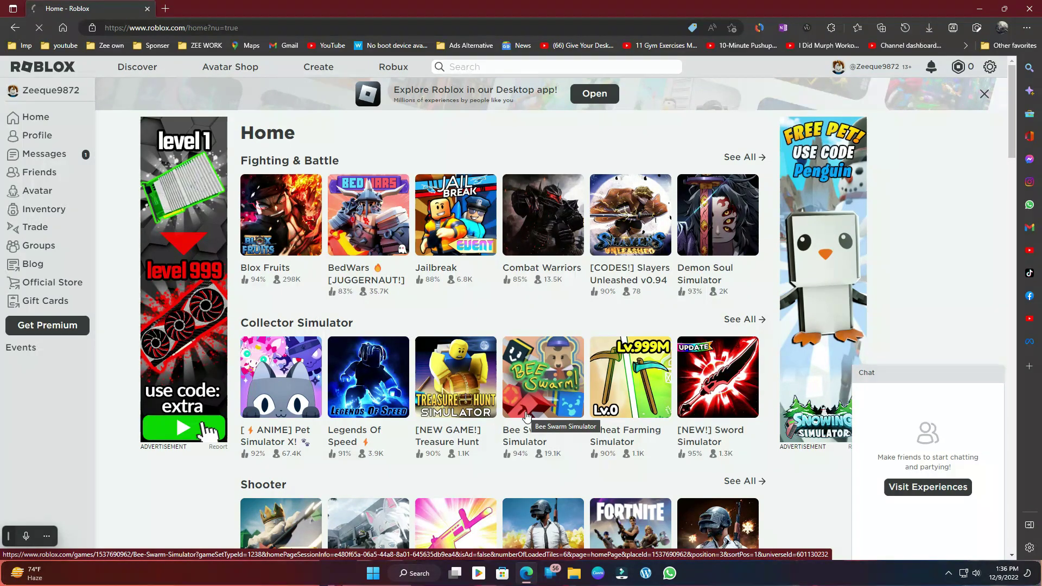
pyautogui.click(540, 226)
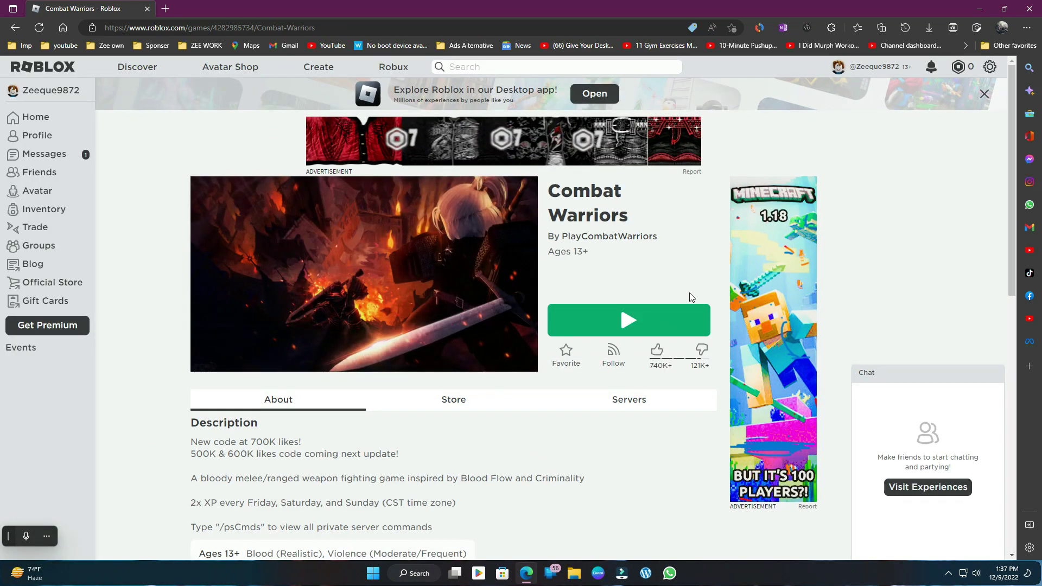
# Step: Start playing Combat Warriors and download the Roblox installer RobloxPlayerLauncher.exe
pyautogui.click(616, 320)
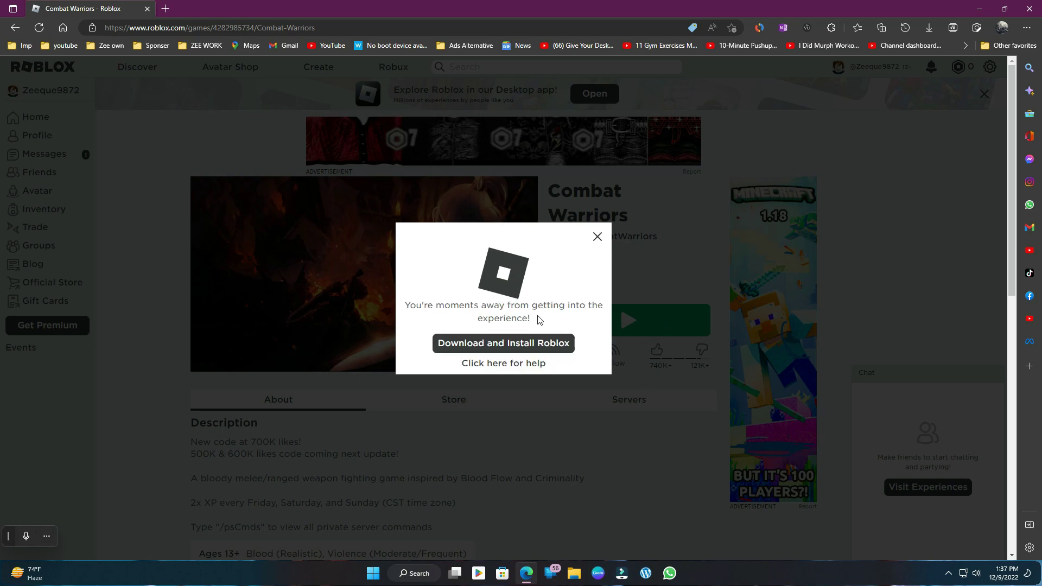
pyautogui.click(533, 344)
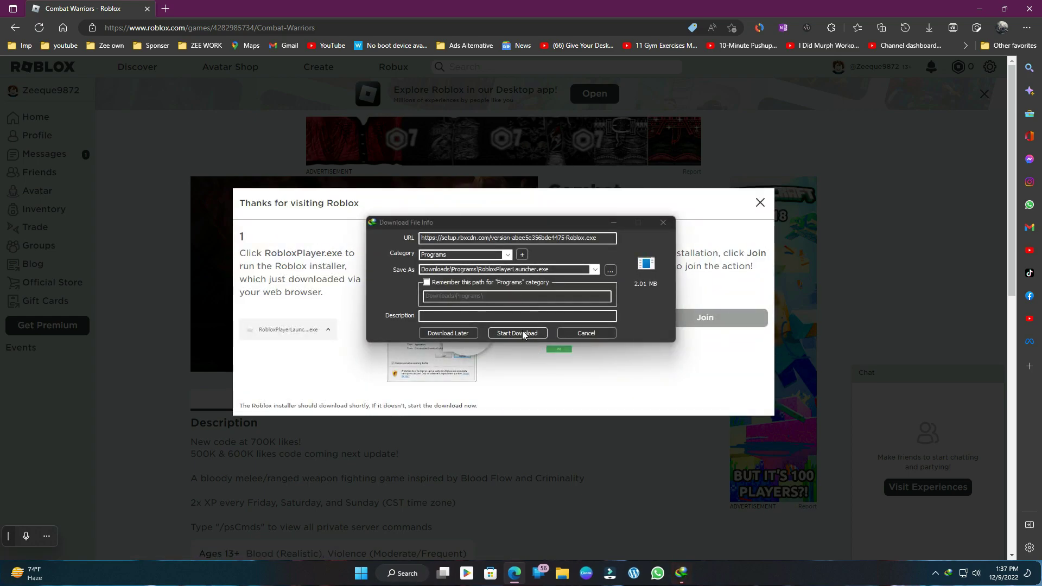
pyautogui.click(523, 333)
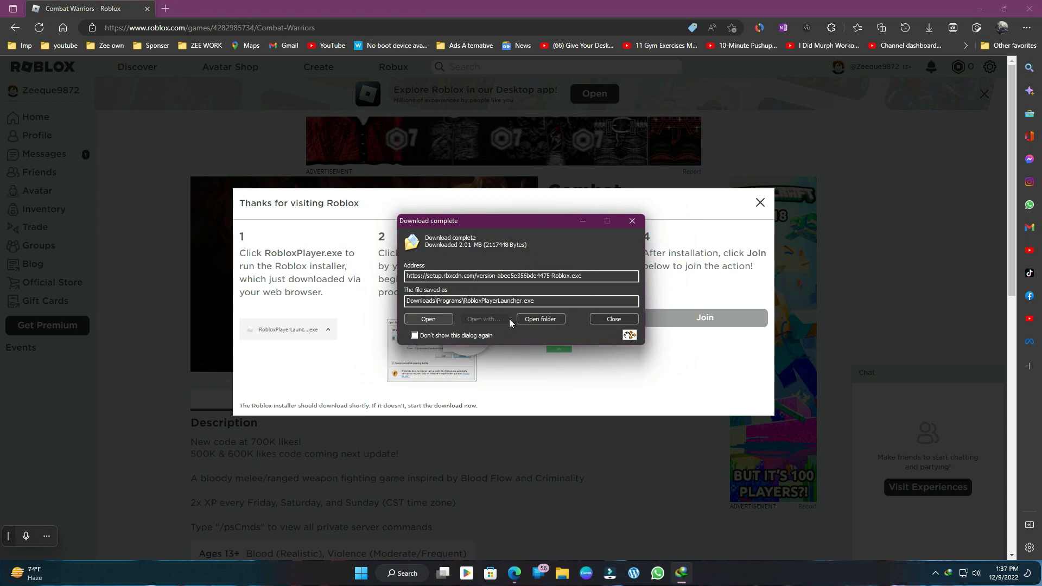
# Step: Run RobloxPlayerLauncher.exe from the Programs download folder and complete the Roblox installation
pyautogui.click(535, 319)
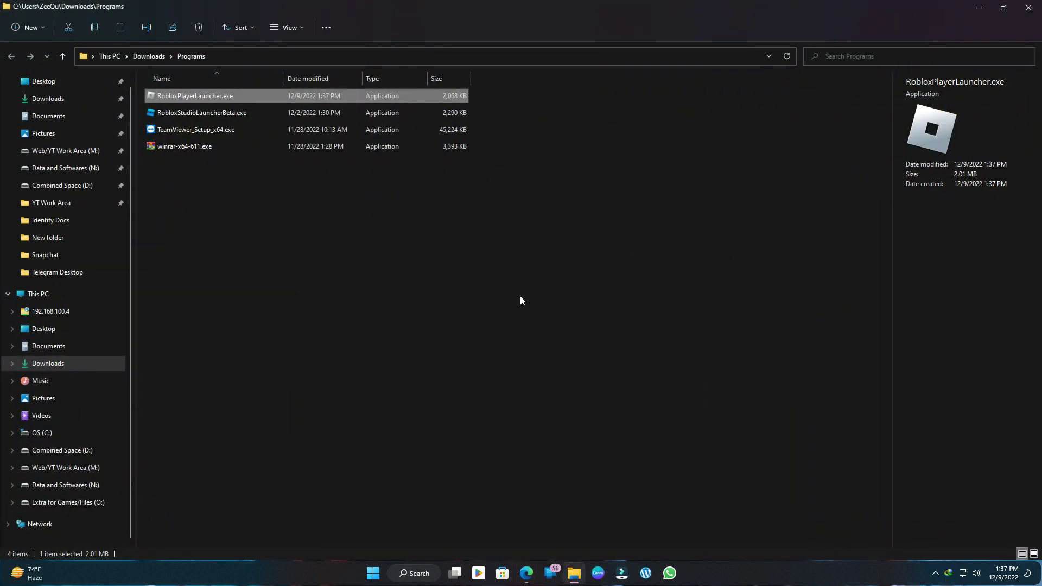
pyautogui.click(268, 96)
pyautogui.doubleClick(268, 95)
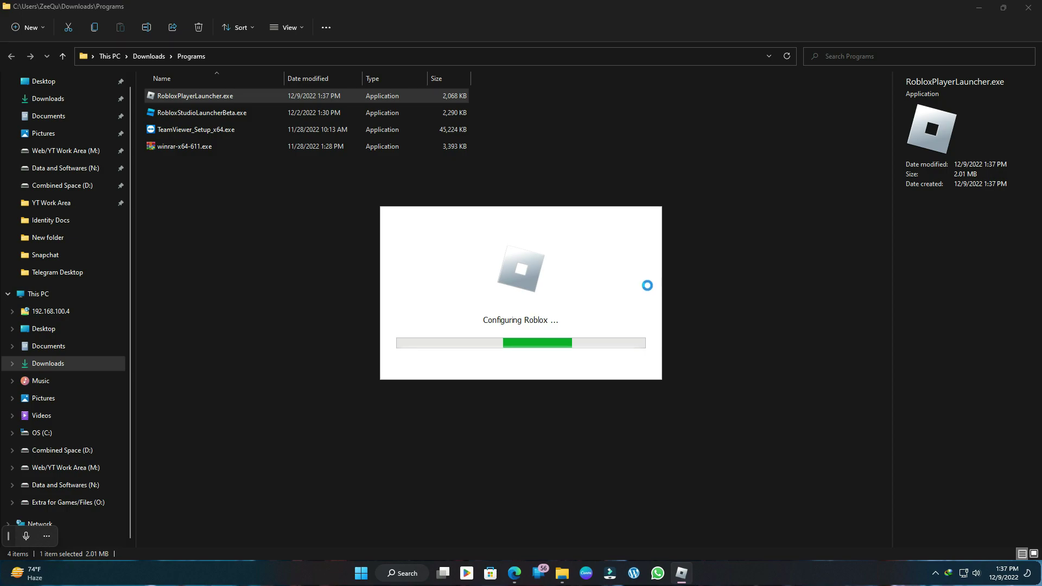
pyautogui.click(986, 6)
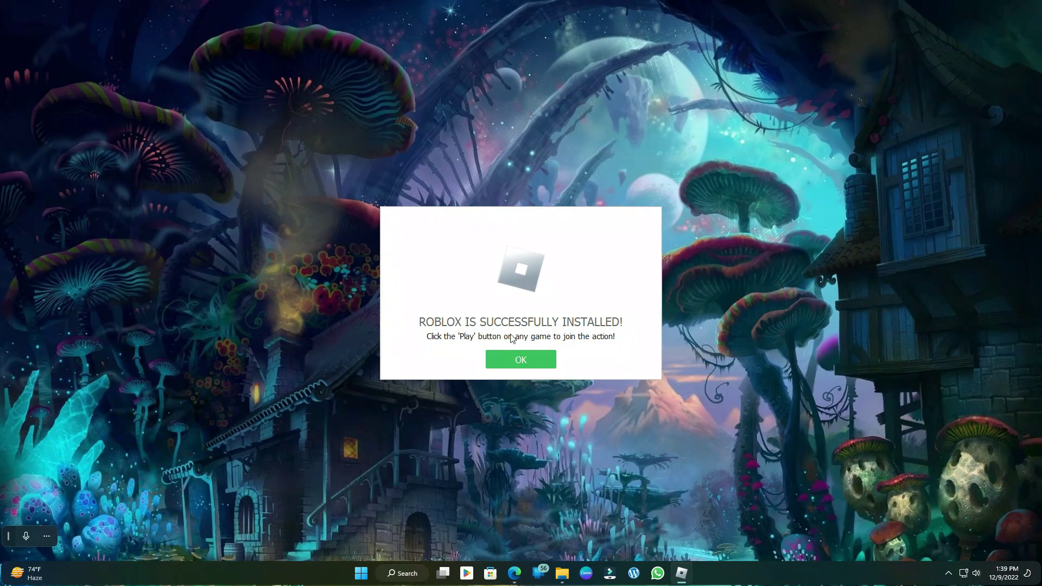
pyautogui.click(522, 361)
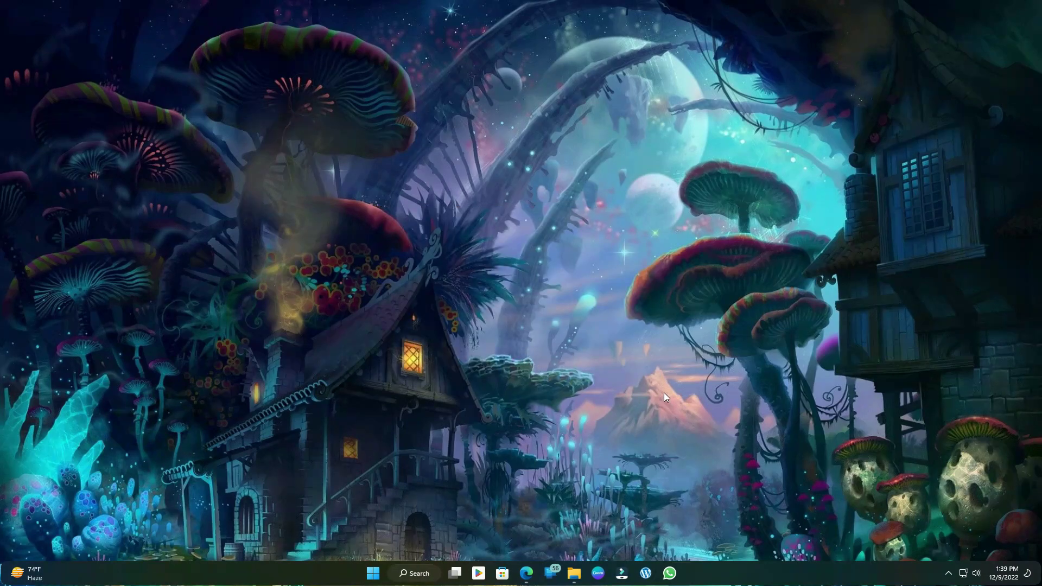
# Step: Return to the Combat Warriors page in Edge, close the installation instructions, and launch the game, allowing the site to open Roblox
pyautogui.click(531, 578)
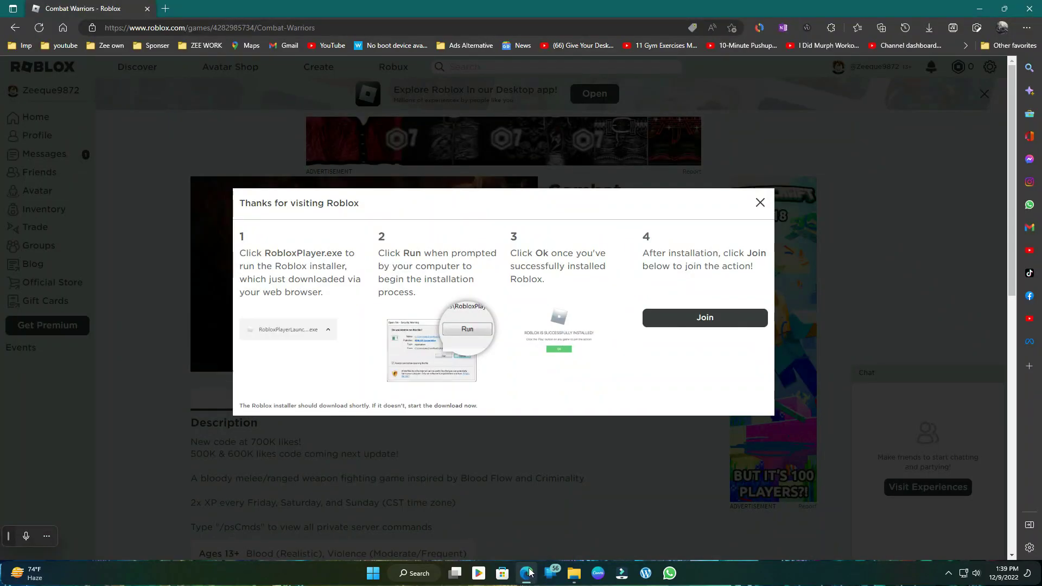
pyautogui.click(760, 205)
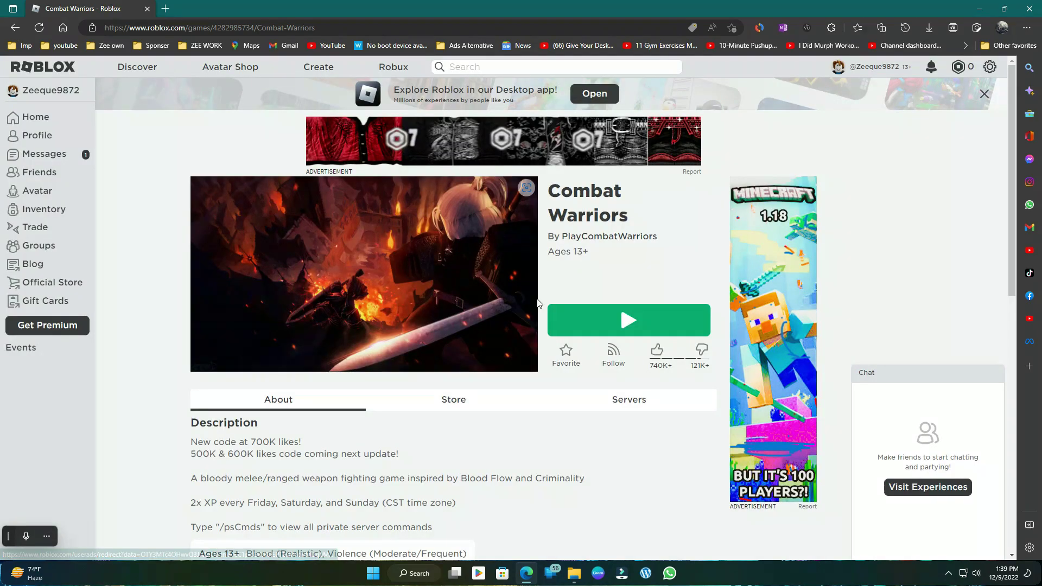
pyautogui.click(626, 319)
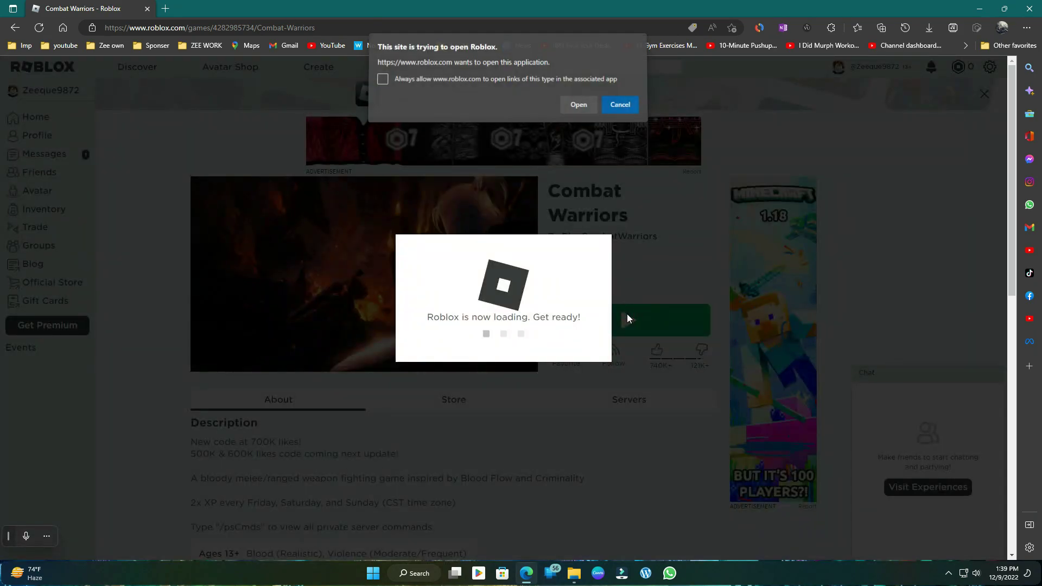
pyautogui.click(579, 107)
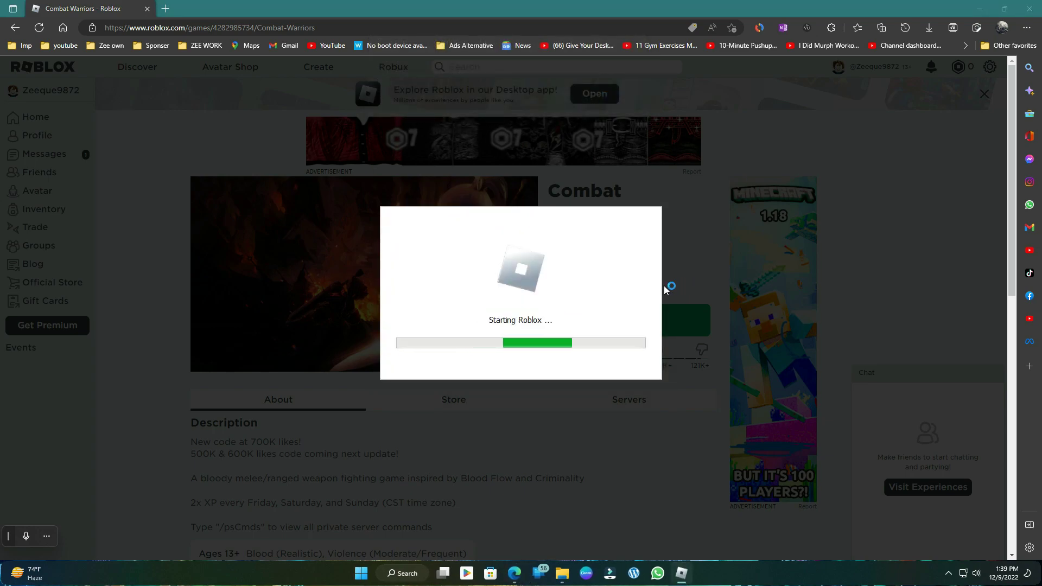
pyautogui.click(981, 9)
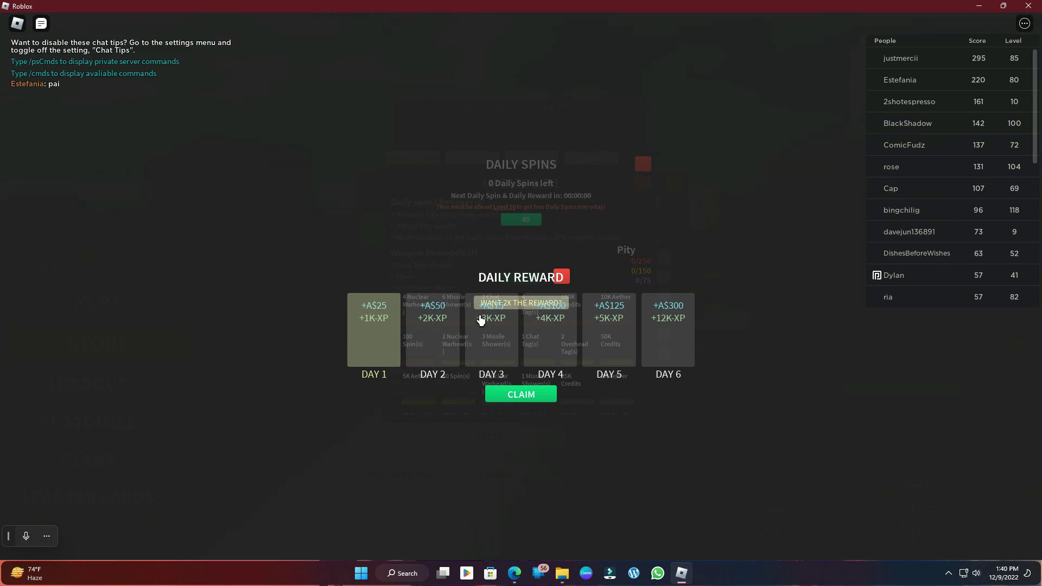
# Step: Claim the Day 1 daily reward and dismiss the Daily Spins, Update 0.7.1 and Server List windows
pyautogui.click(524, 396)
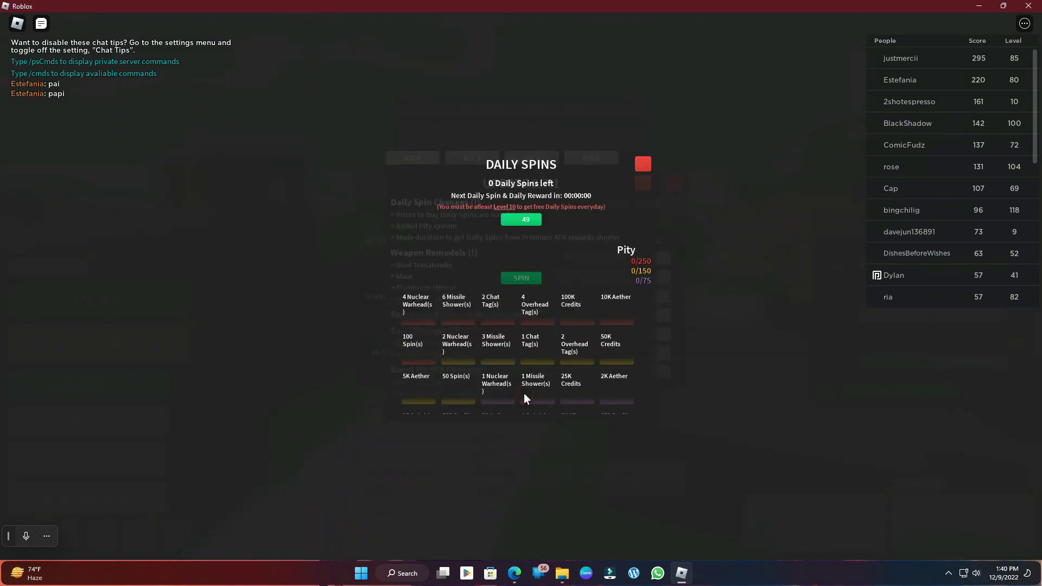
pyautogui.click(642, 162)
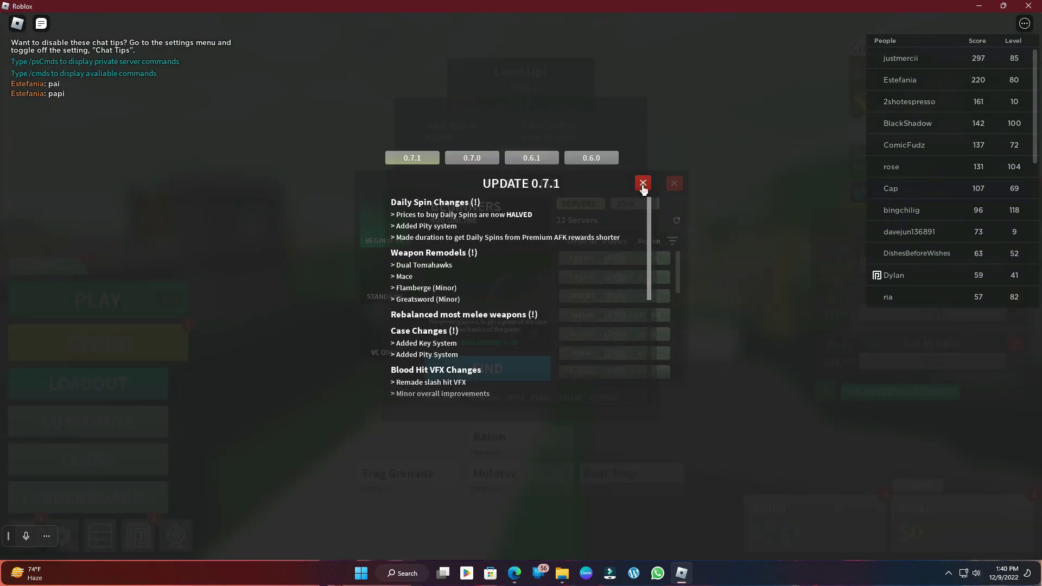
pyautogui.click(642, 182)
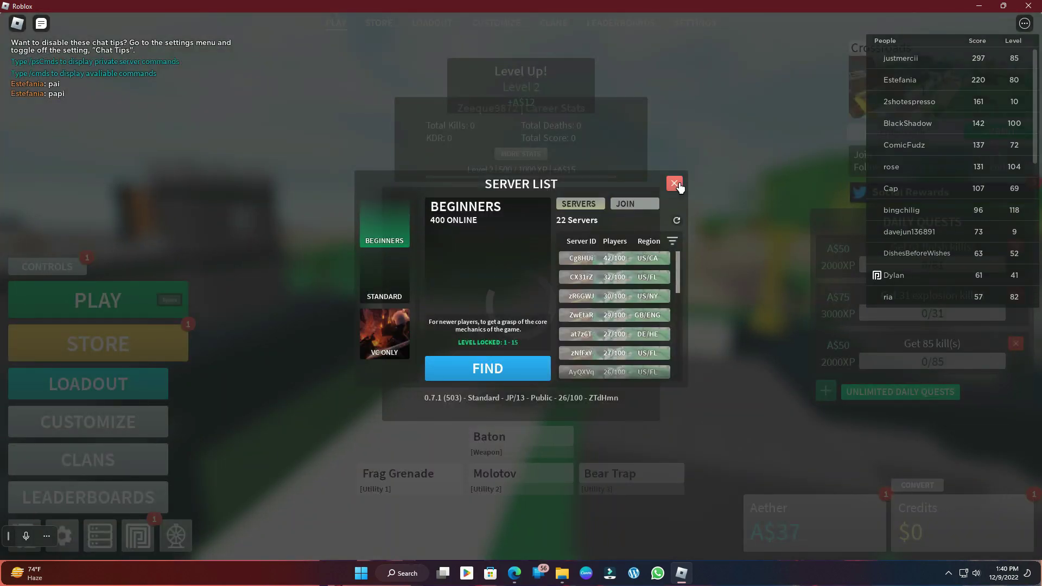
pyautogui.click(674, 184)
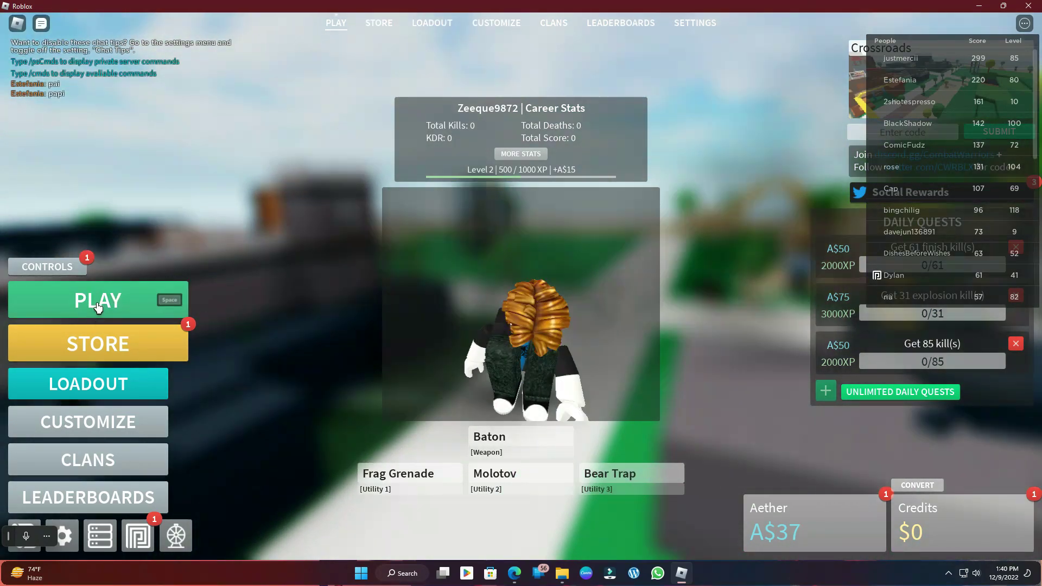
# Step: Enter the match and run the character across the grass to the brown ramp beside the grey wall, jumping along the way
pyautogui.click(113, 300)
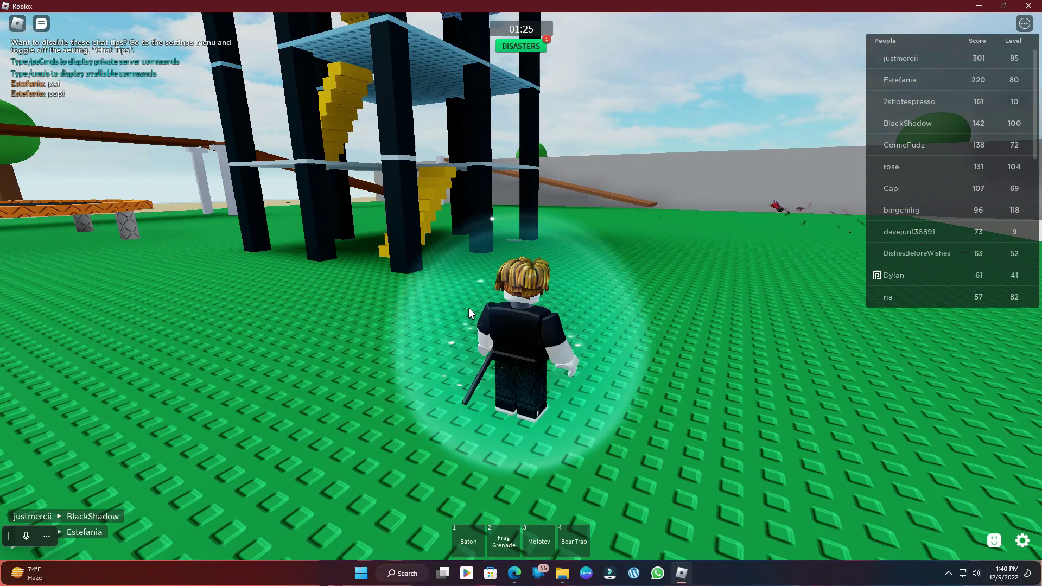
pyautogui.press('w')
pyautogui.press('d')
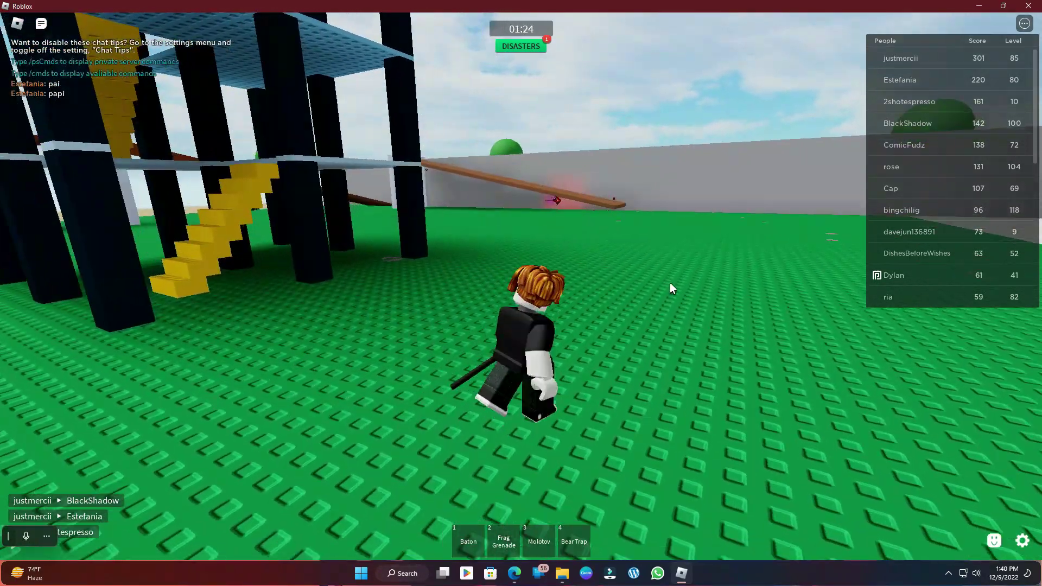
pyautogui.press('w')
pyautogui.press('space')
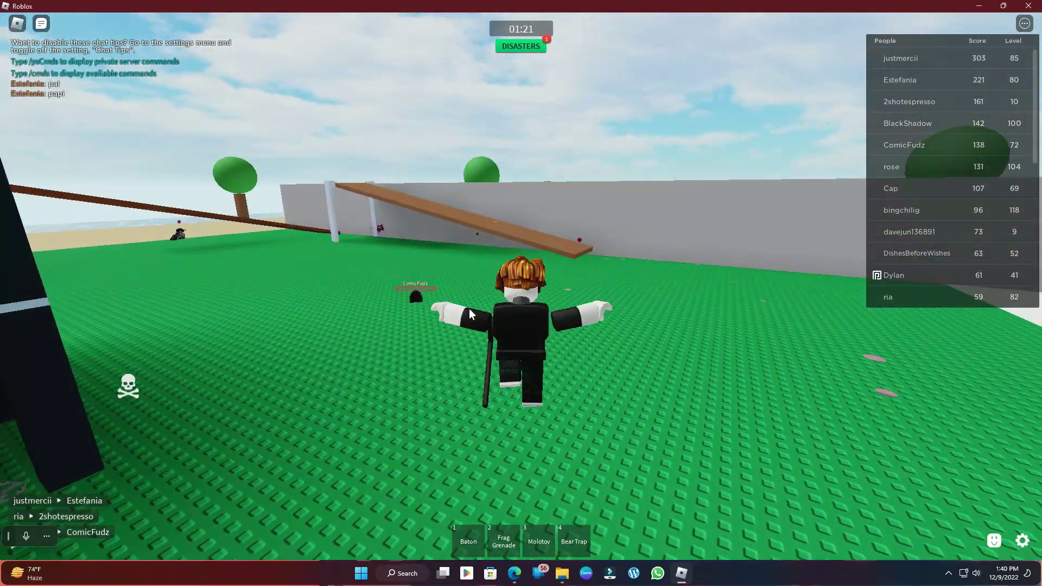
pyautogui.press('w')
pyautogui.press('a')
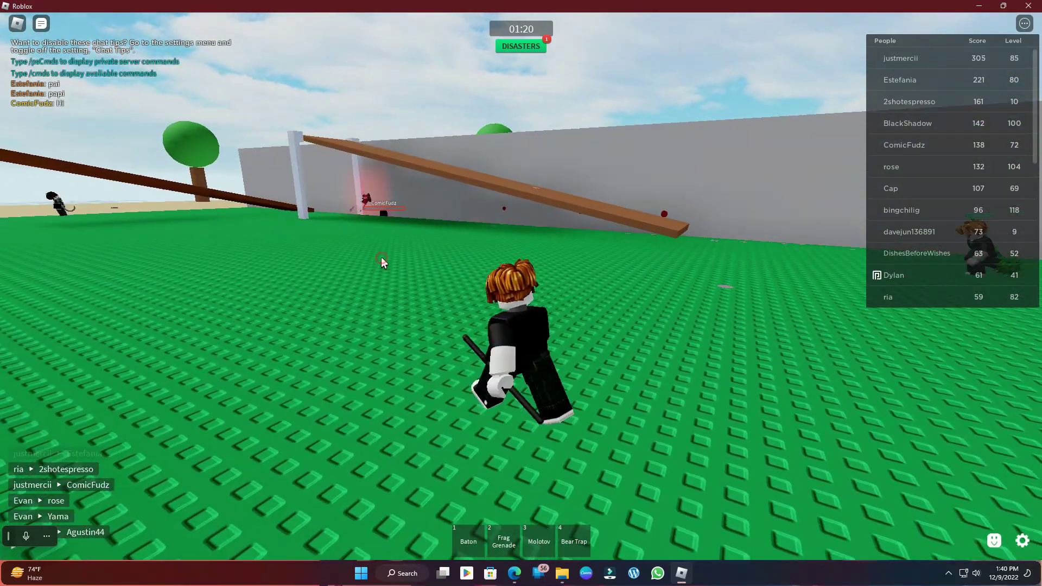
pyautogui.press('w')
pyautogui.press('d')
pyautogui.press('space')
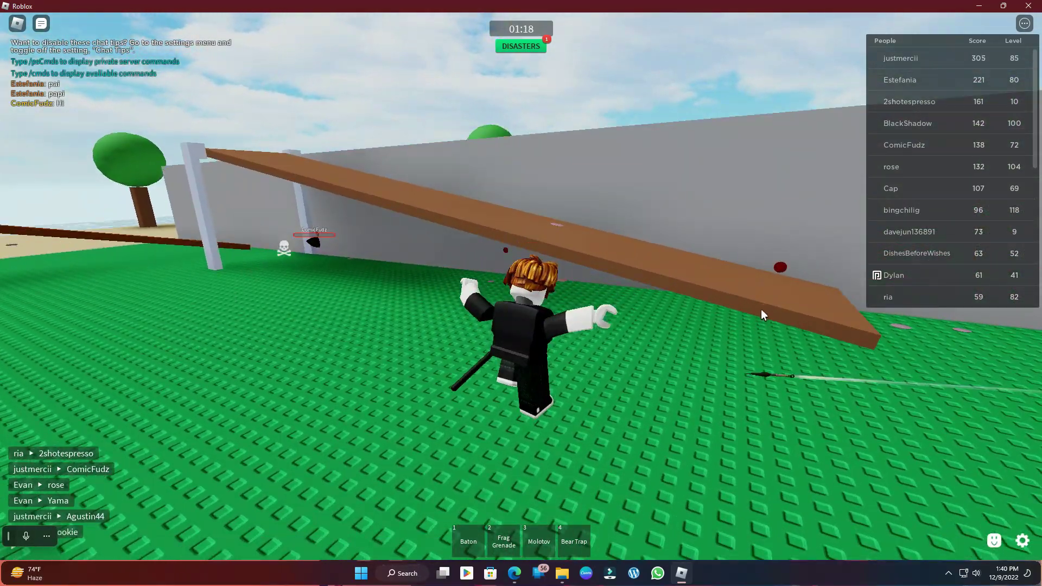
# Step: Move the character up the brown ramp along the grey wall, jumping toward its upper end
pyautogui.press('w')
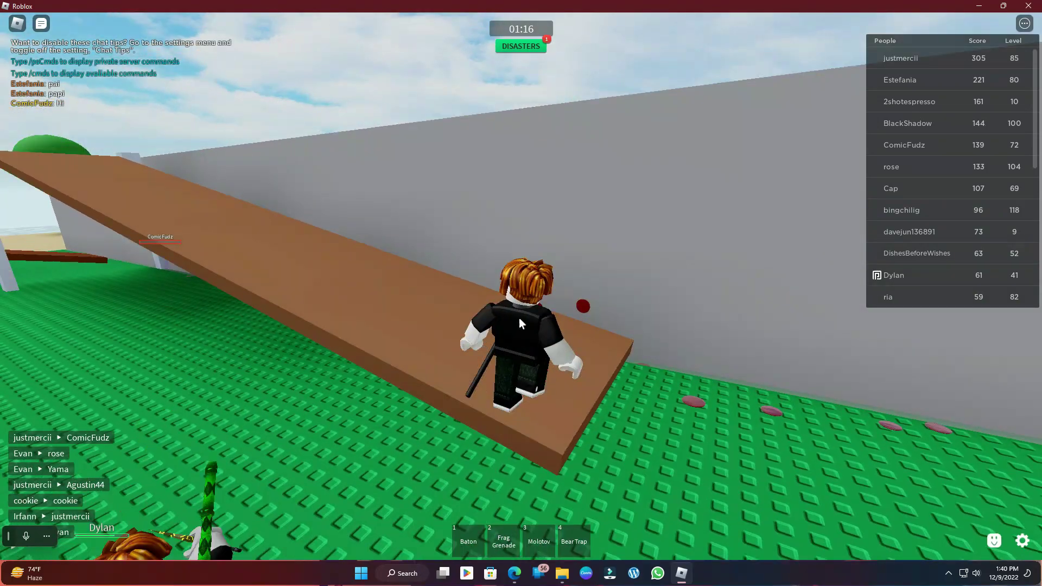
pyautogui.press('w')
pyautogui.press('space')
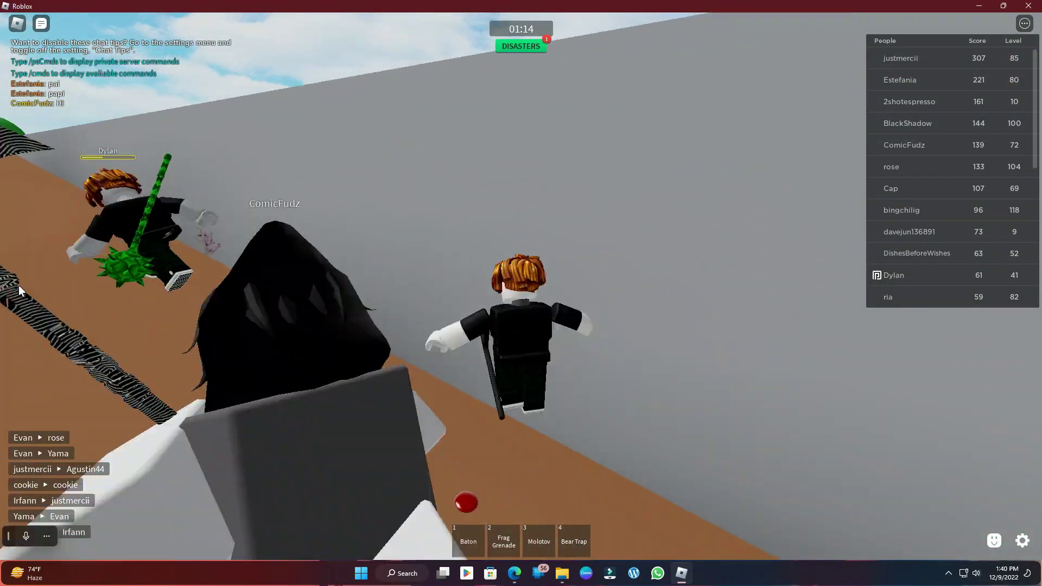
pyautogui.press('a')
pyautogui.press('w')
pyautogui.press('space')
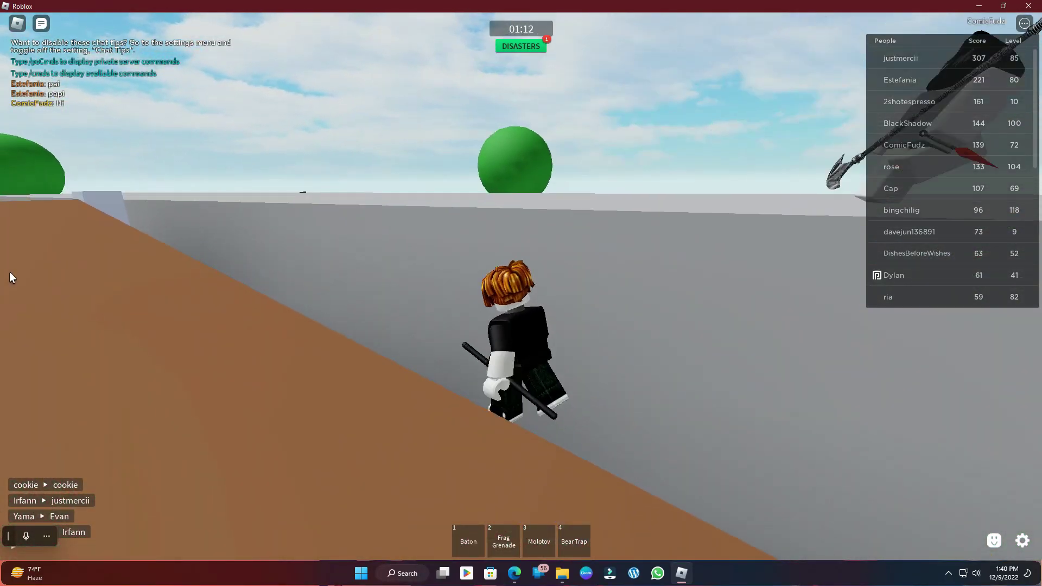
pyautogui.press('space')
pyautogui.press('w')
pyautogui.press('space')
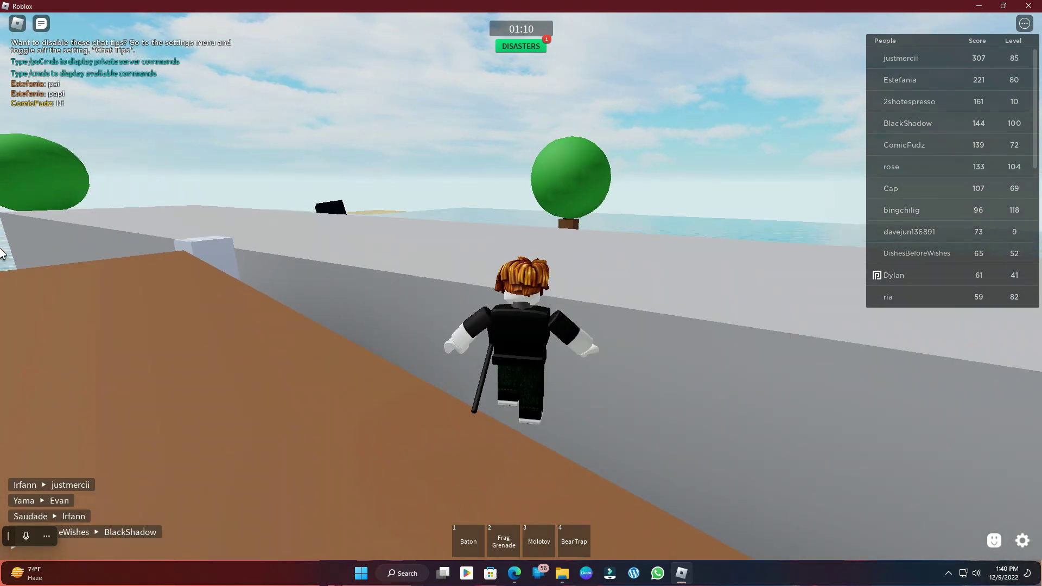